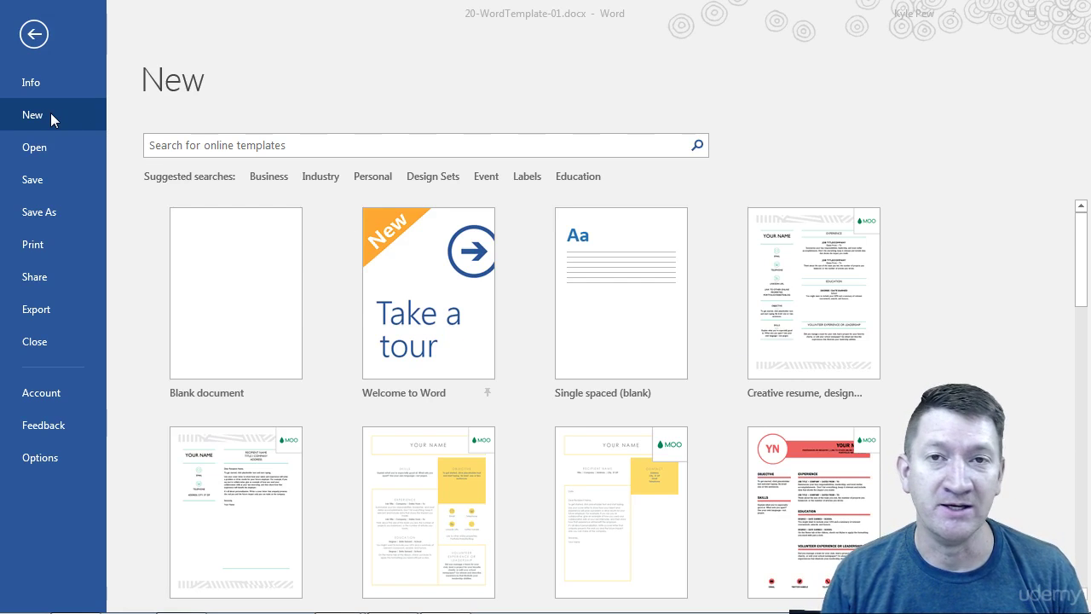
- Browse the featured templates offered for creating a new document
click(34, 37)
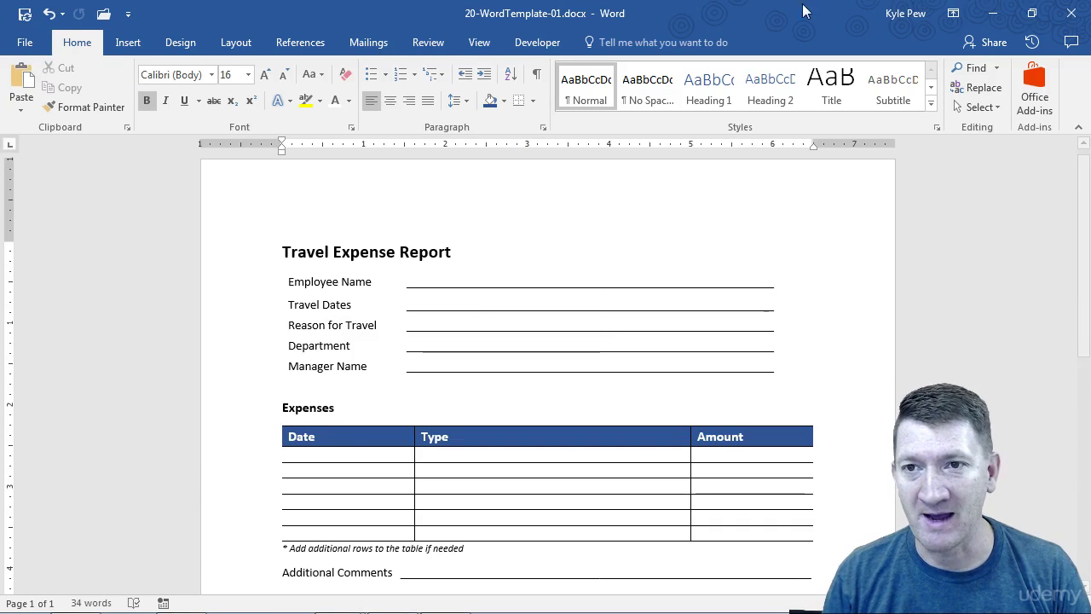
click(28, 44)
click(30, 113)
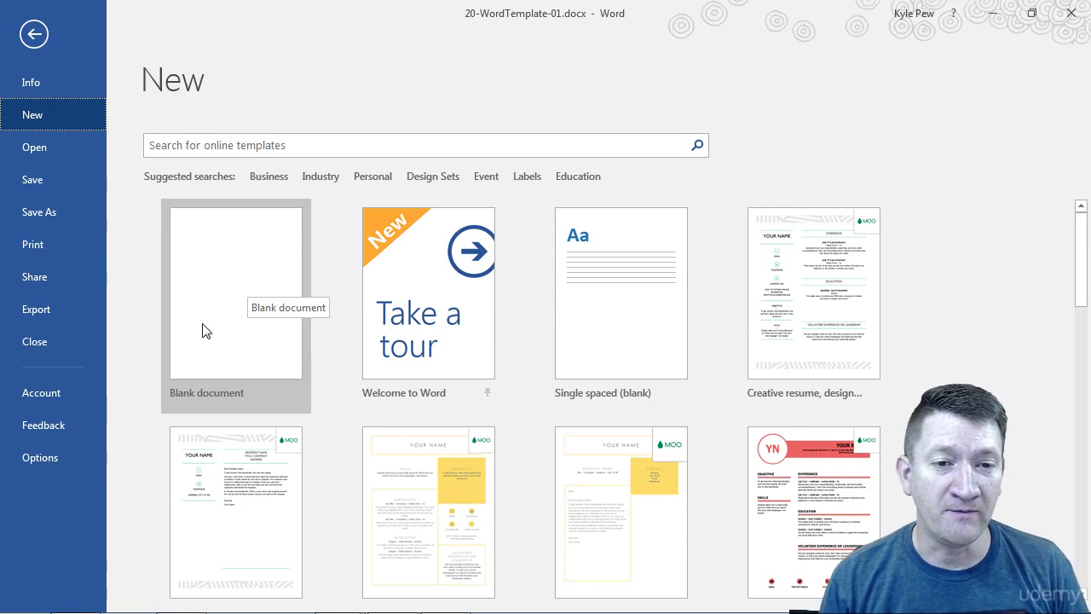
scroll(721, 294, down, 3)
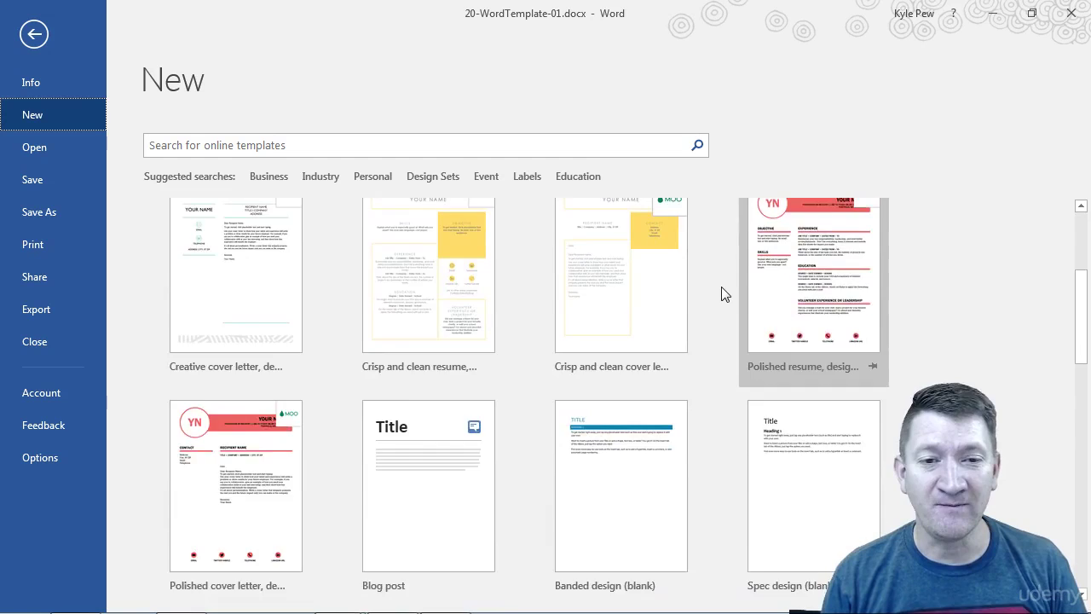
scroll(721, 294, down, 2)
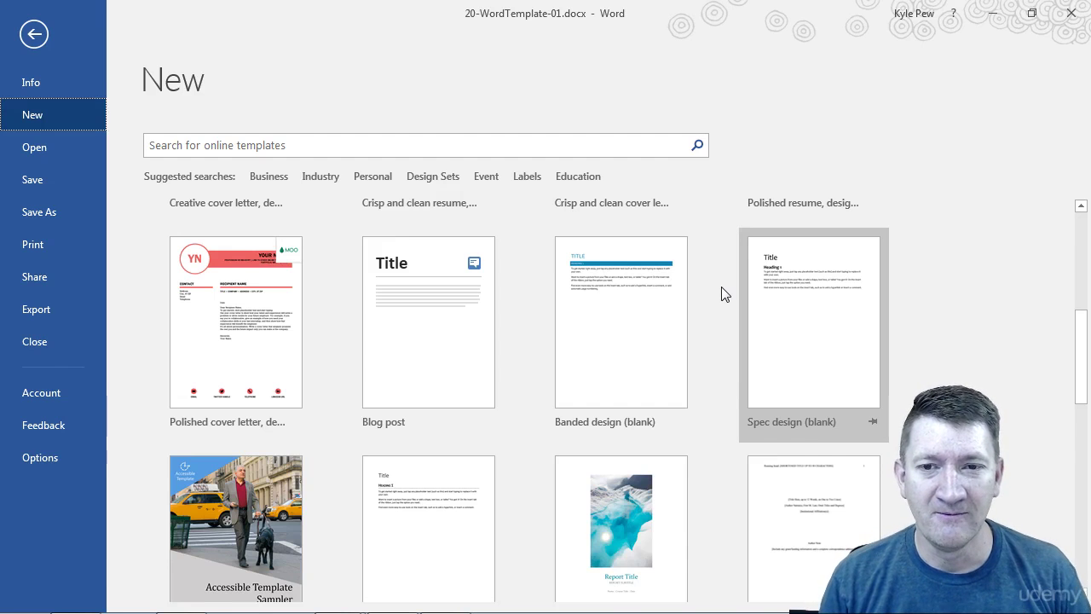
scroll(523, 428, up, 5)
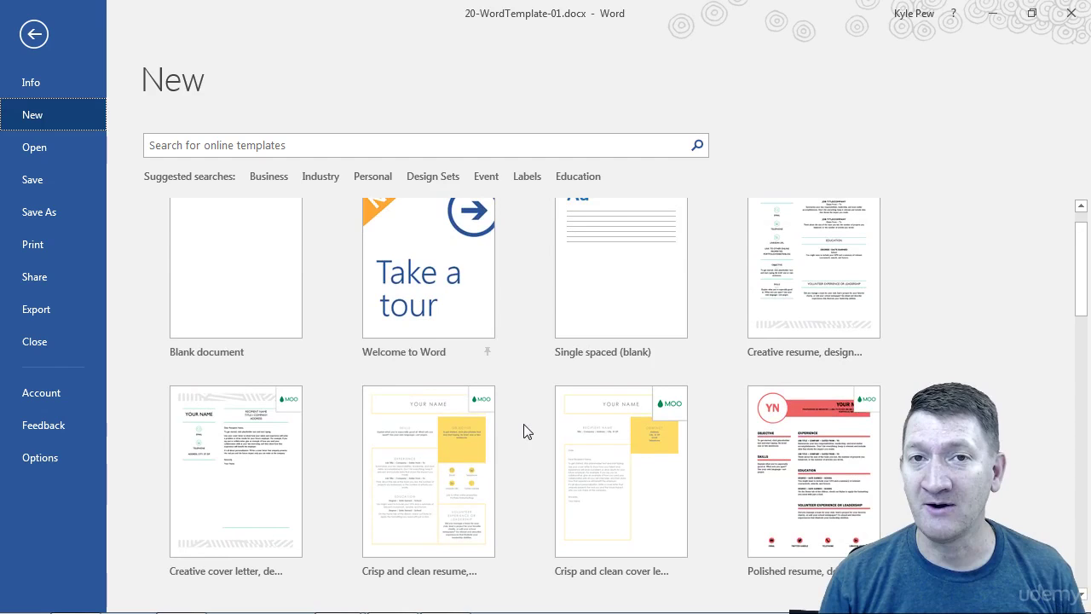
scroll(523, 429, up, 1)
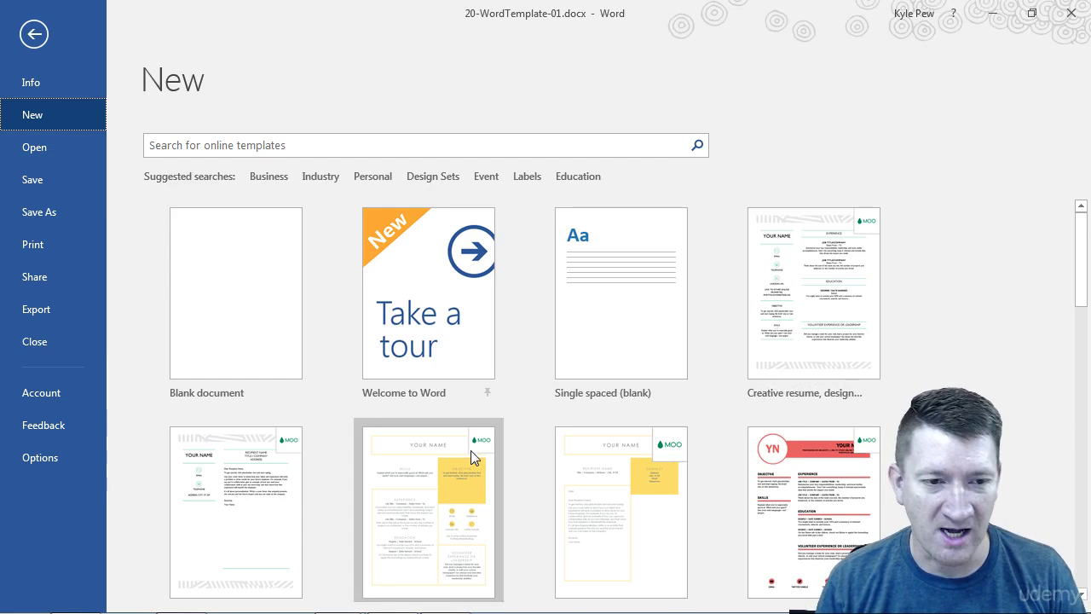
scroll(465, 456, down, 2)
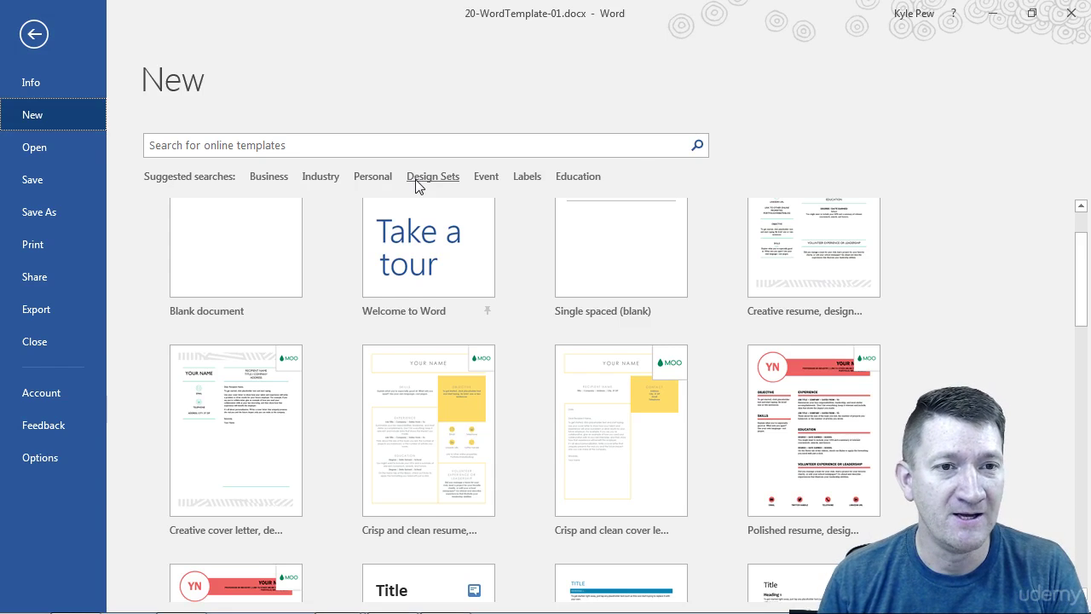
- Create a document from the Business letterhead stationery (Simple design) template in the Business template category
click(271, 177)
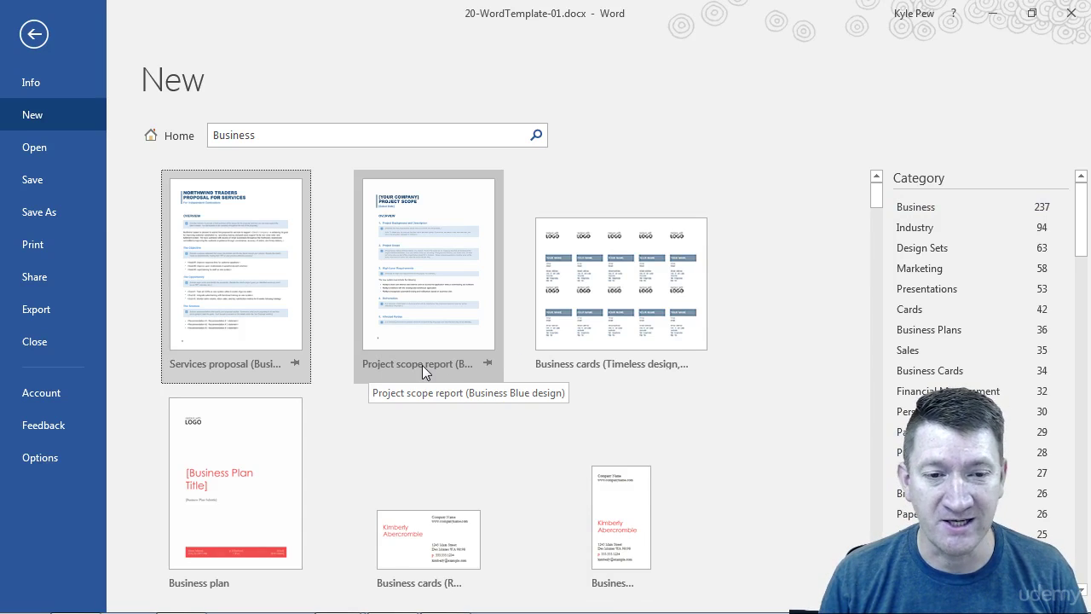
scroll(401, 368, down, 3)
scroll(514, 372, down, 10)
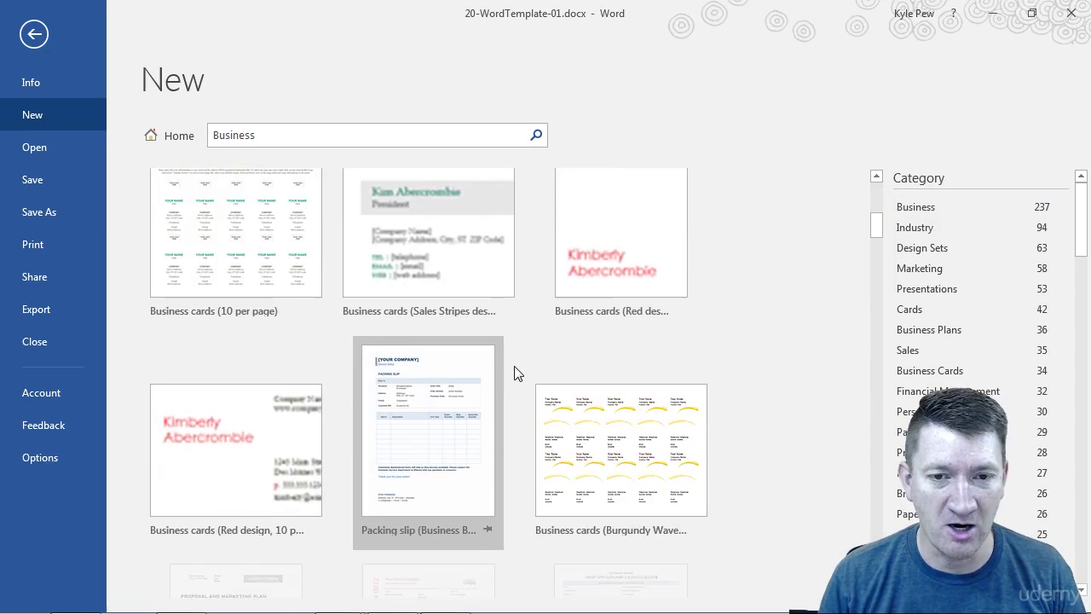
scroll(514, 371, down, 9)
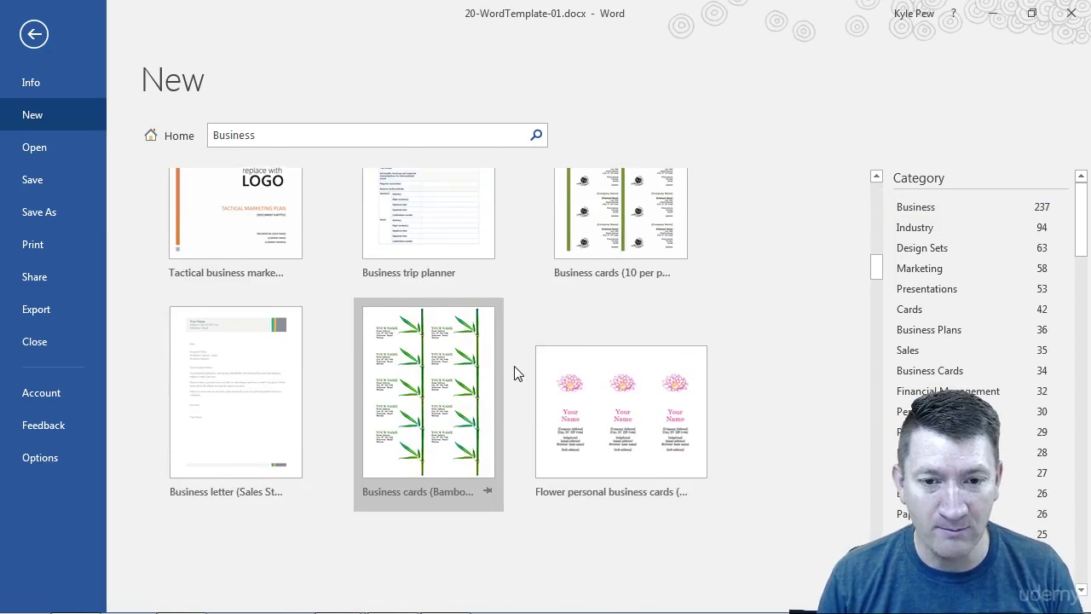
scroll(514, 372, down, 5)
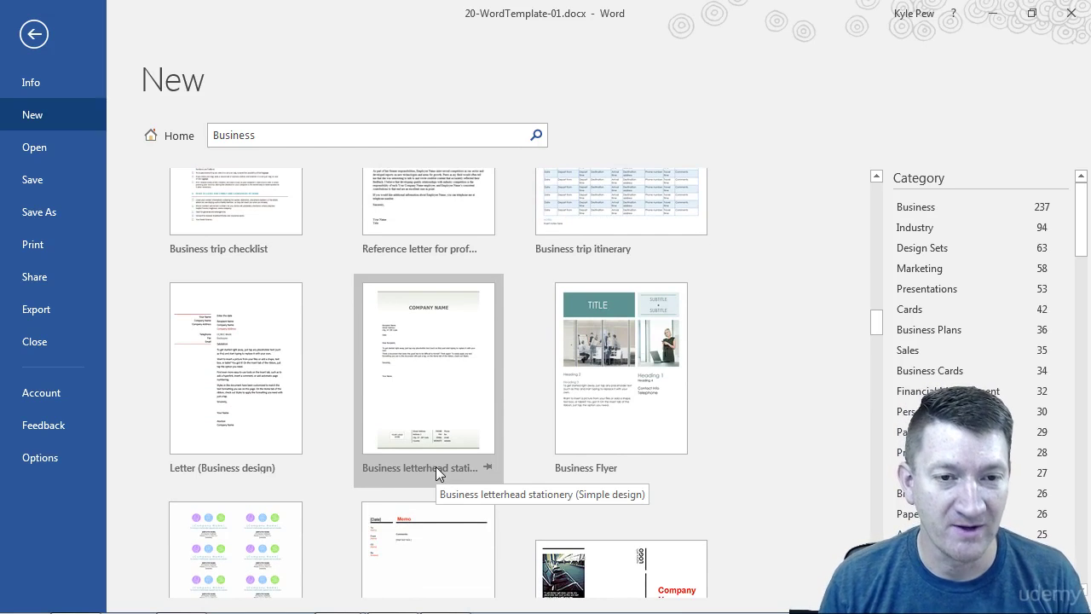
click(435, 395)
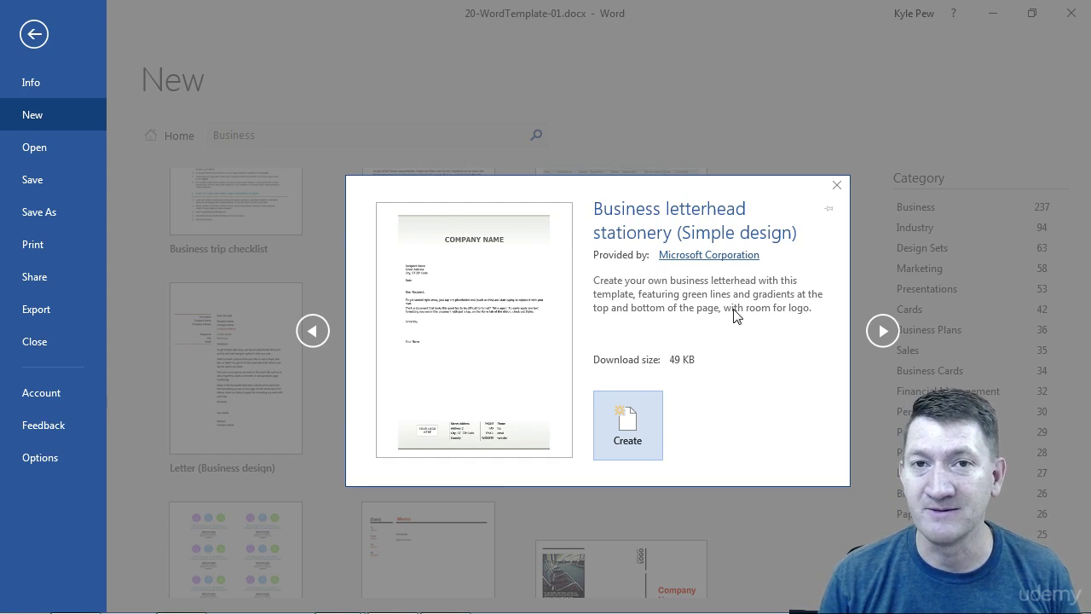
click(621, 429)
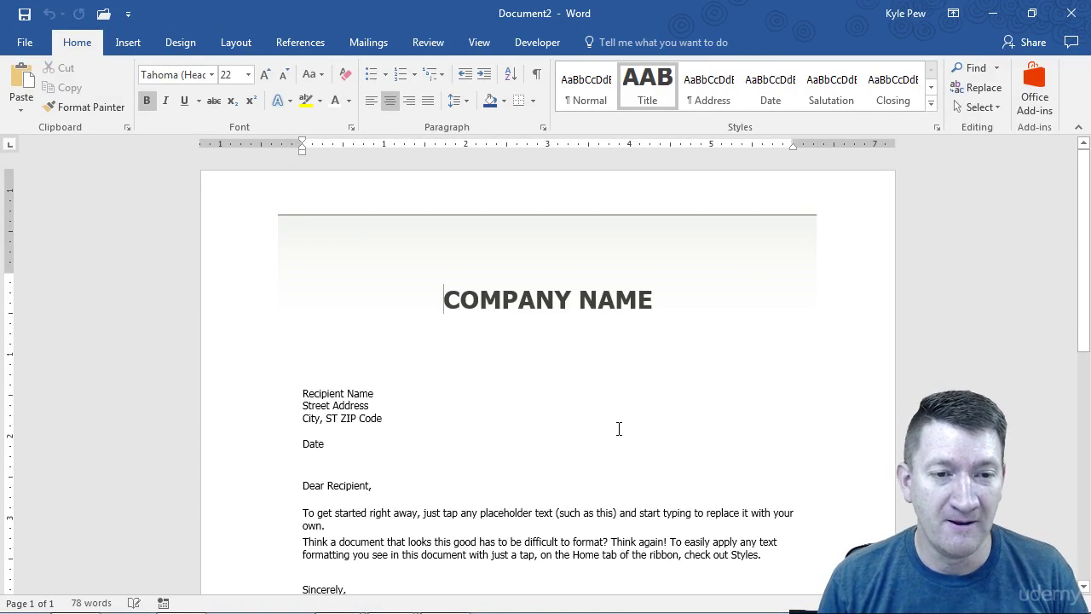
- Replace the company name placeholder in the letterhead with OFFICE NEWB
scroll(536, 351, down, 5)
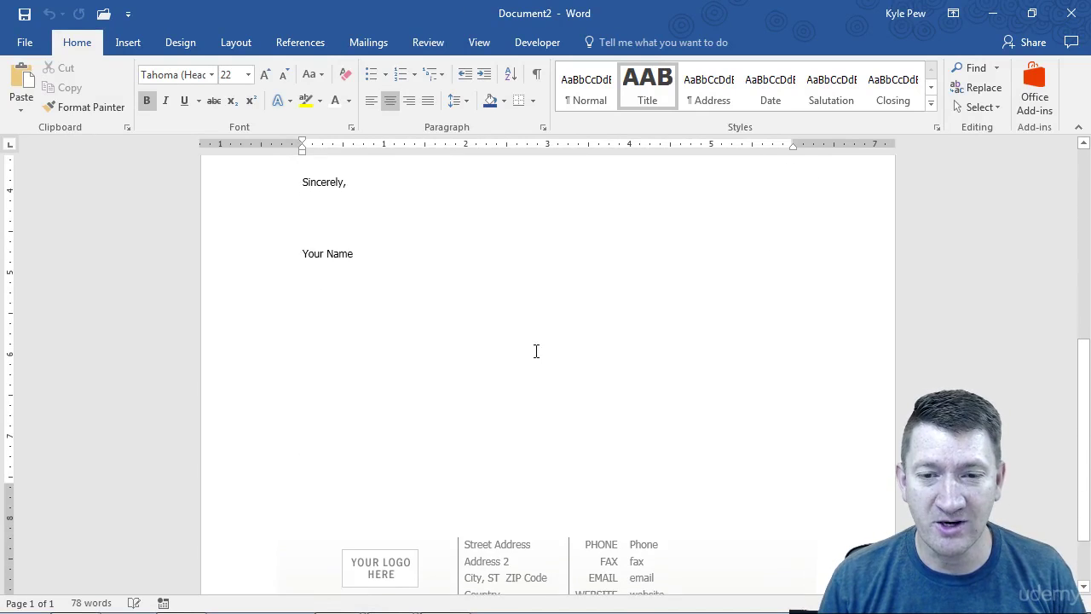
scroll(536, 351, down, 1)
scroll(536, 352, up, 6)
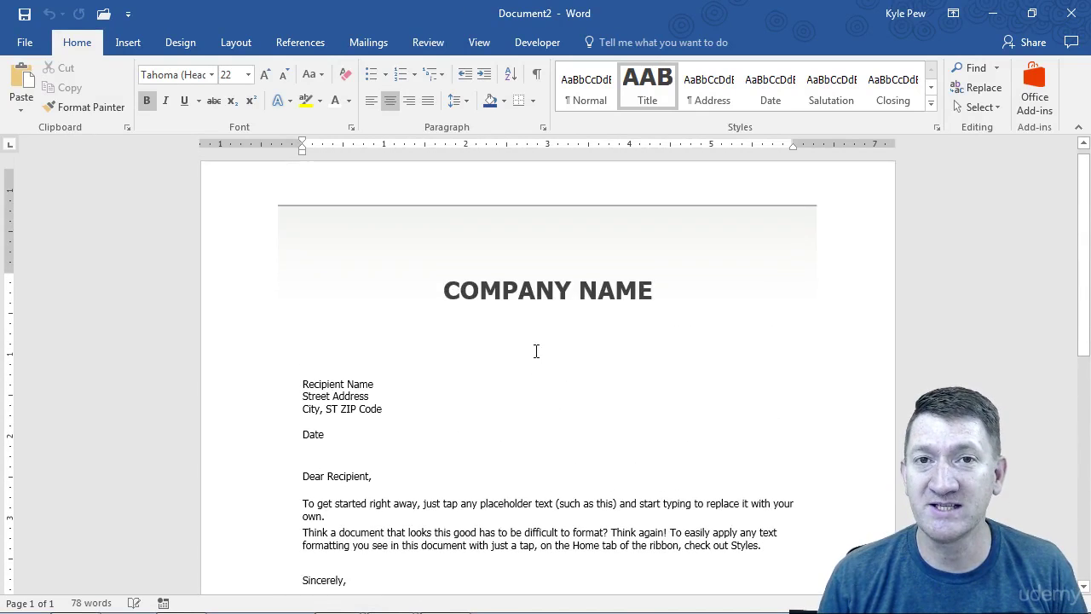
scroll(536, 351, up, 1)
drag(452, 292, 647, 298)
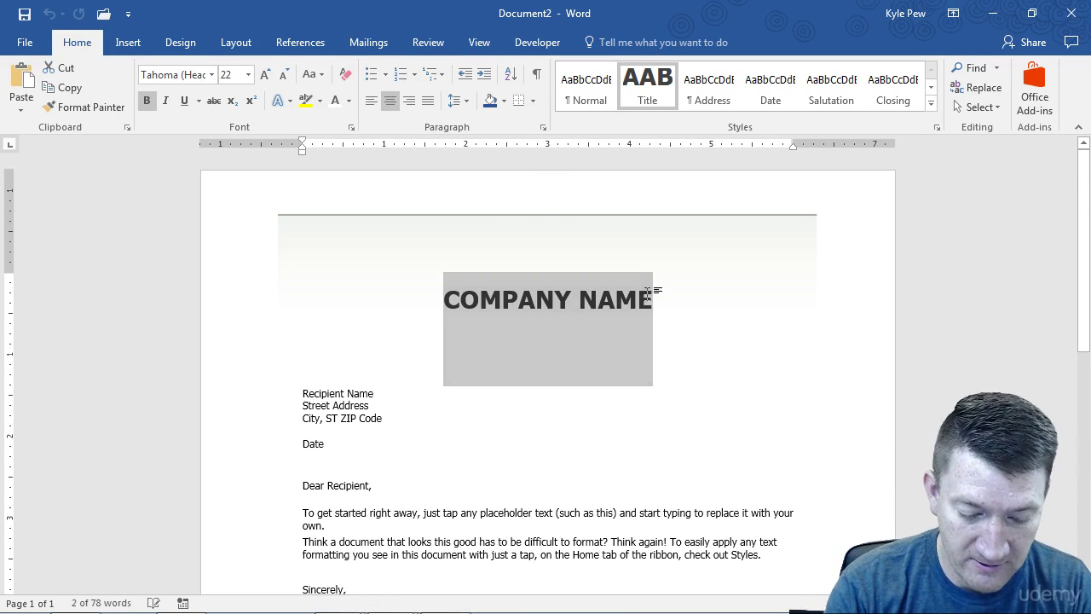
text(OFFICE NEWB)
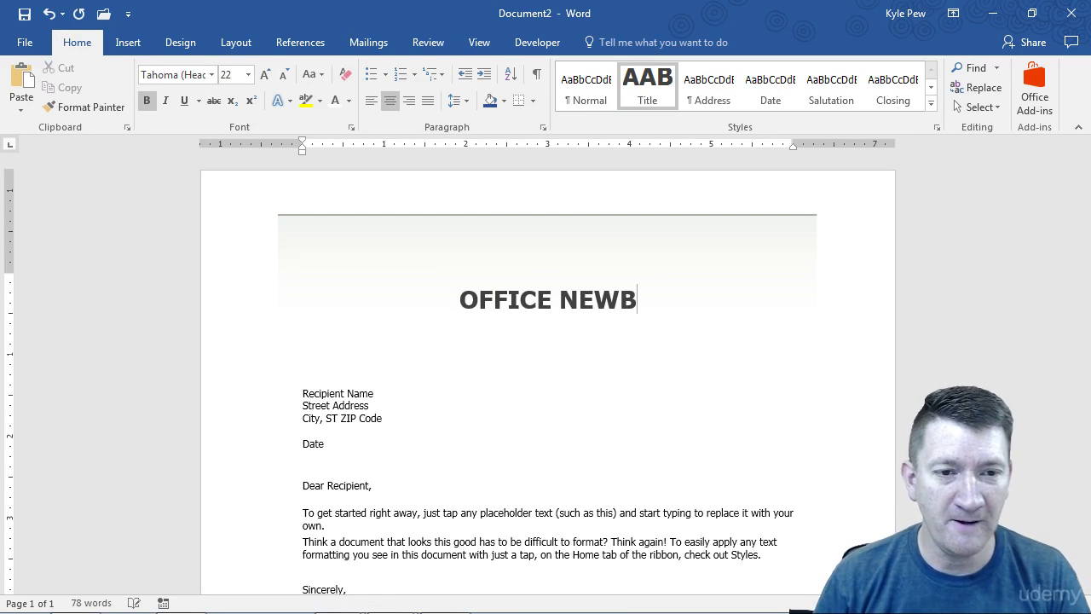
- Replace the recipient block placeholder with the recipient's full name and, on a second line, the street address
click(368, 397)
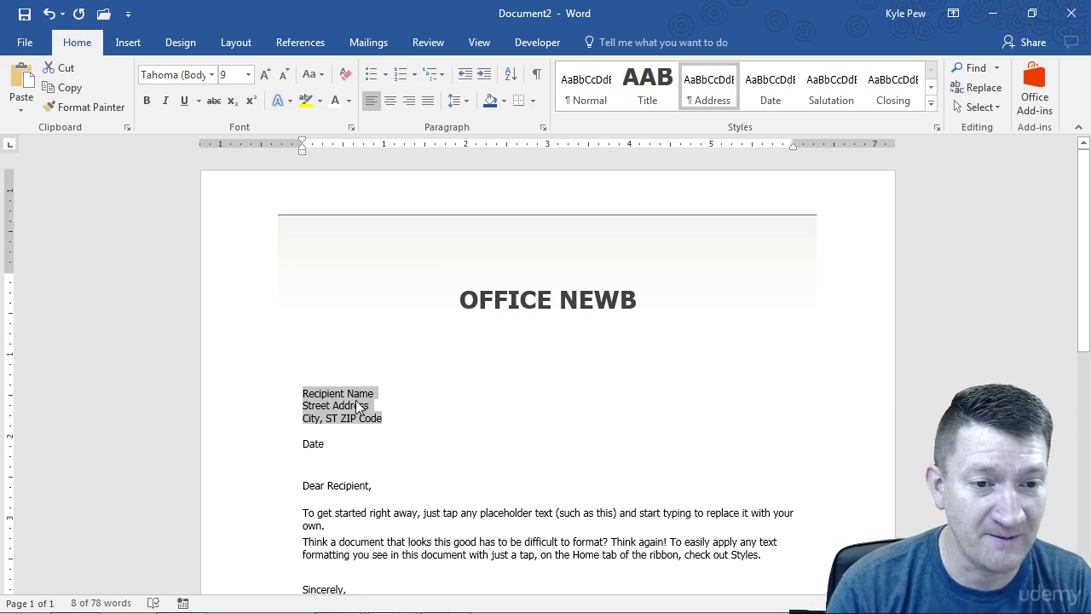
text(Kyle Pew)
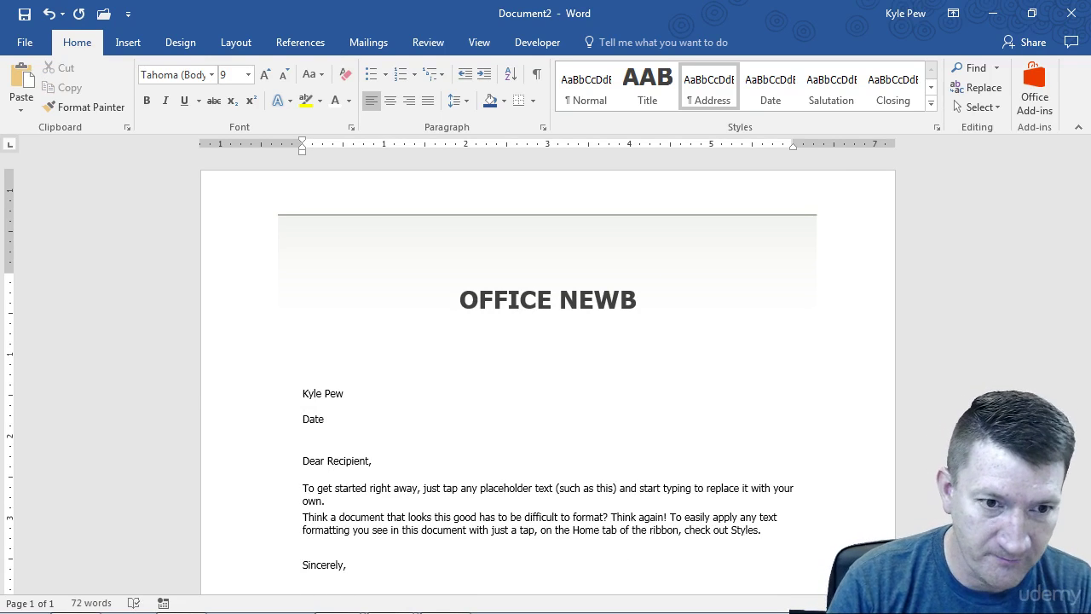
key(Return)
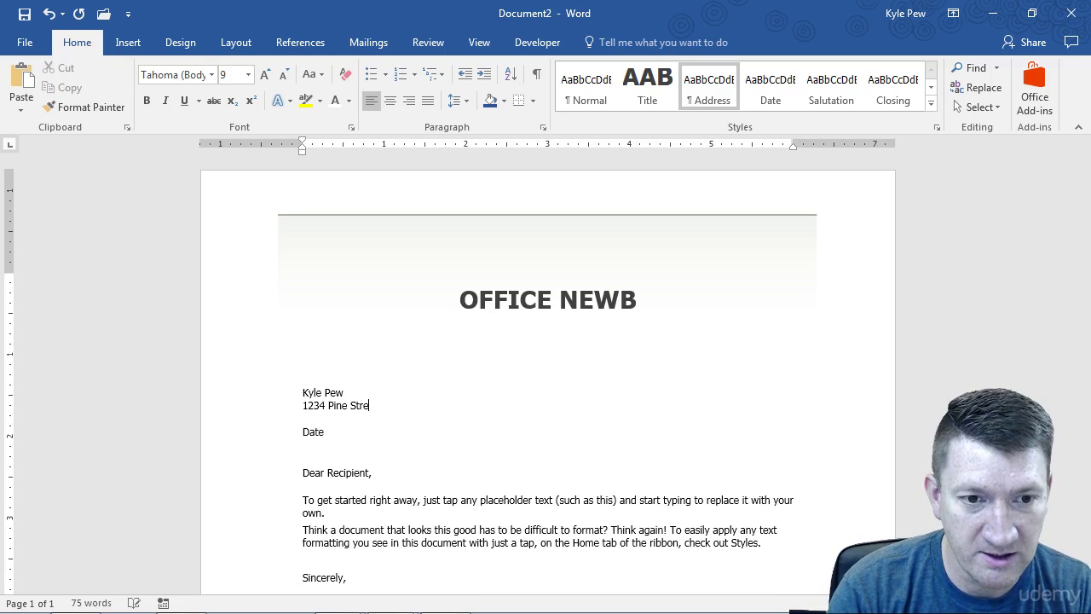
- Fill in the letter's date placeholder with 09/12/2017
click(315, 434)
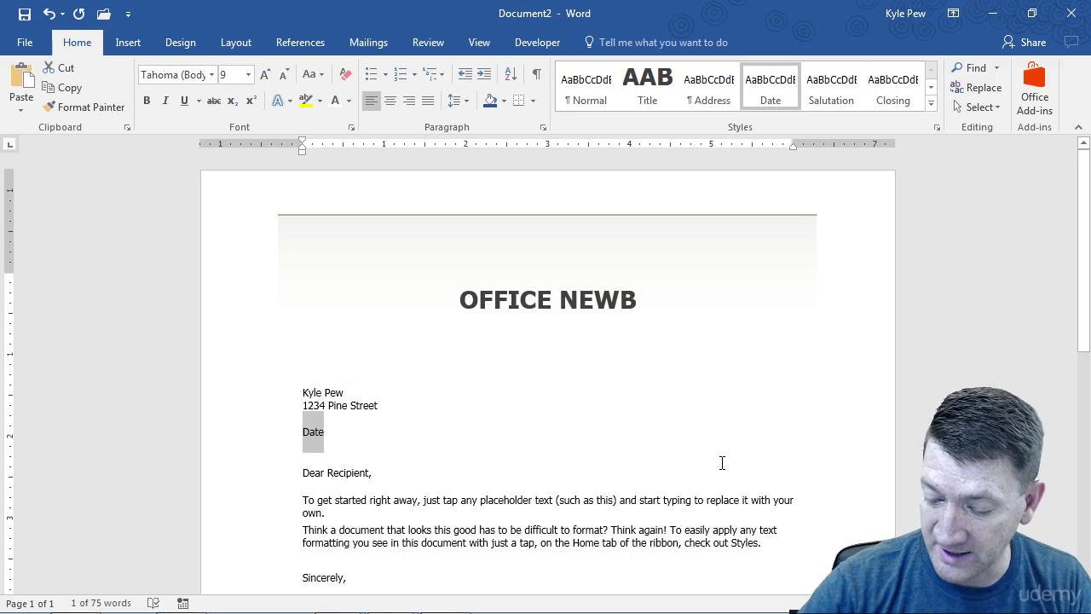
text(09)
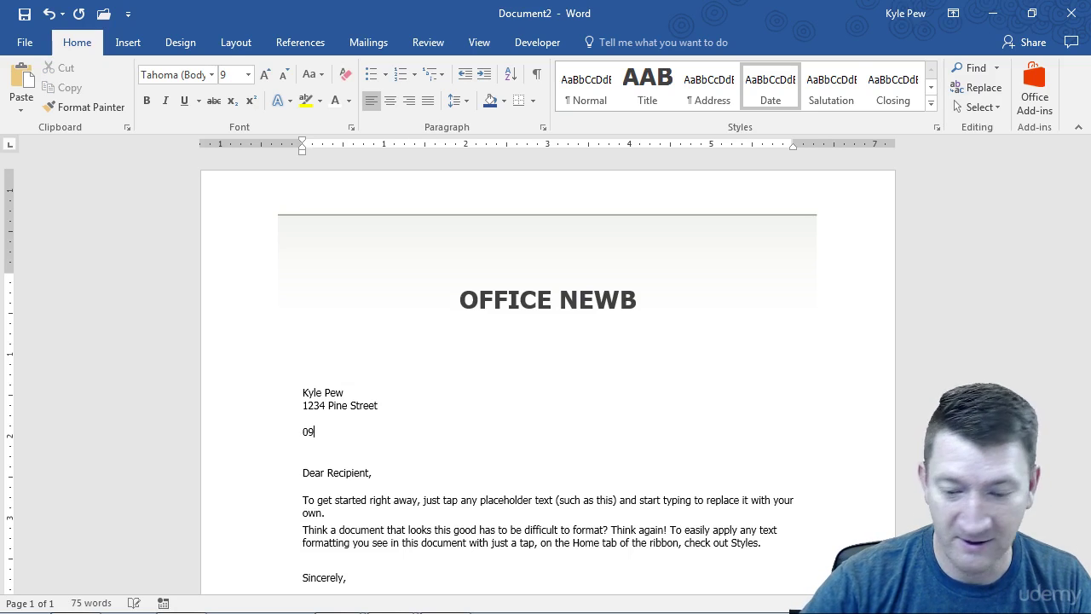
text(/)
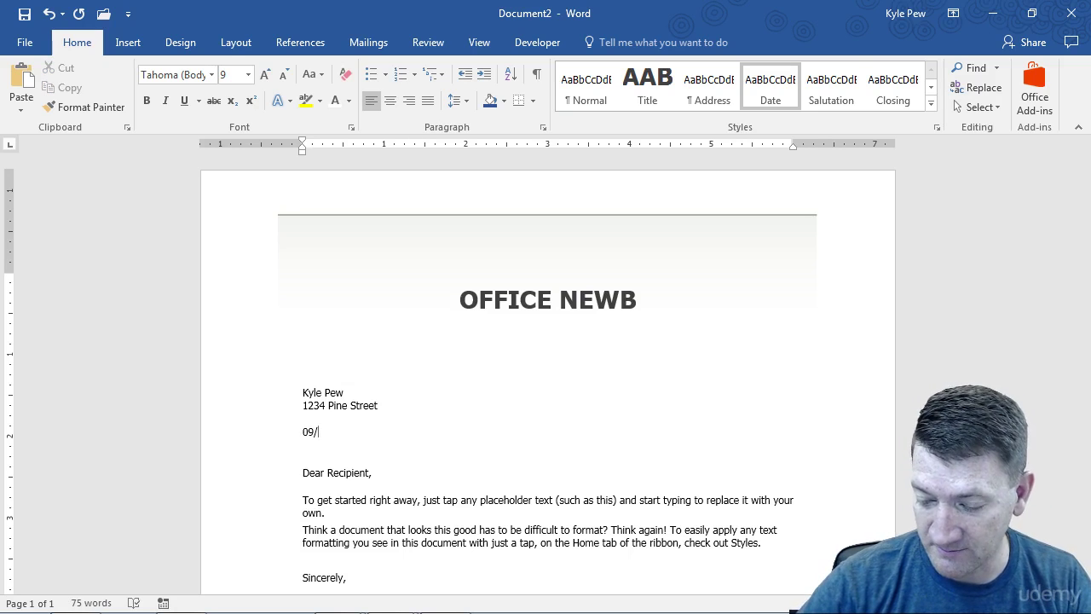
text(12/201)
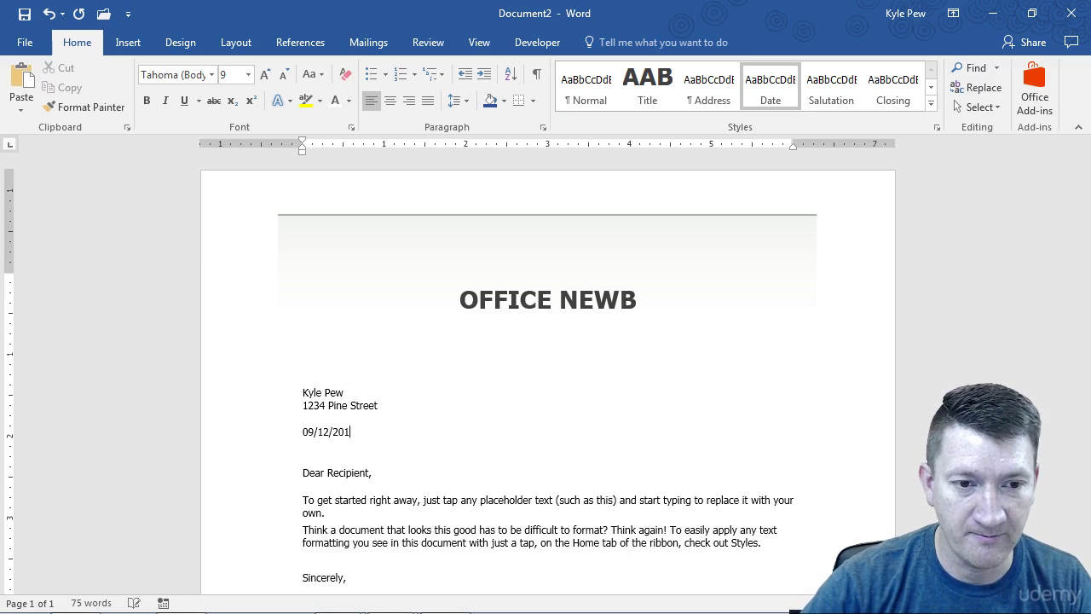
text(7)
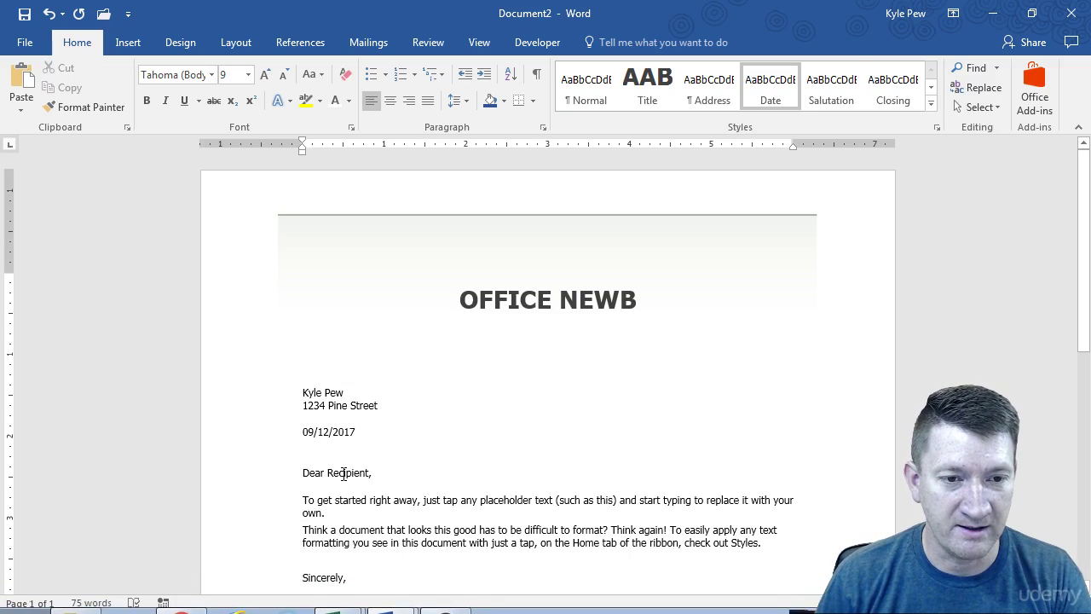
- Replace the recipient placeholder in the salutation with the recipient's first name, followed by a comma
click(344, 473)
text(Kyle)
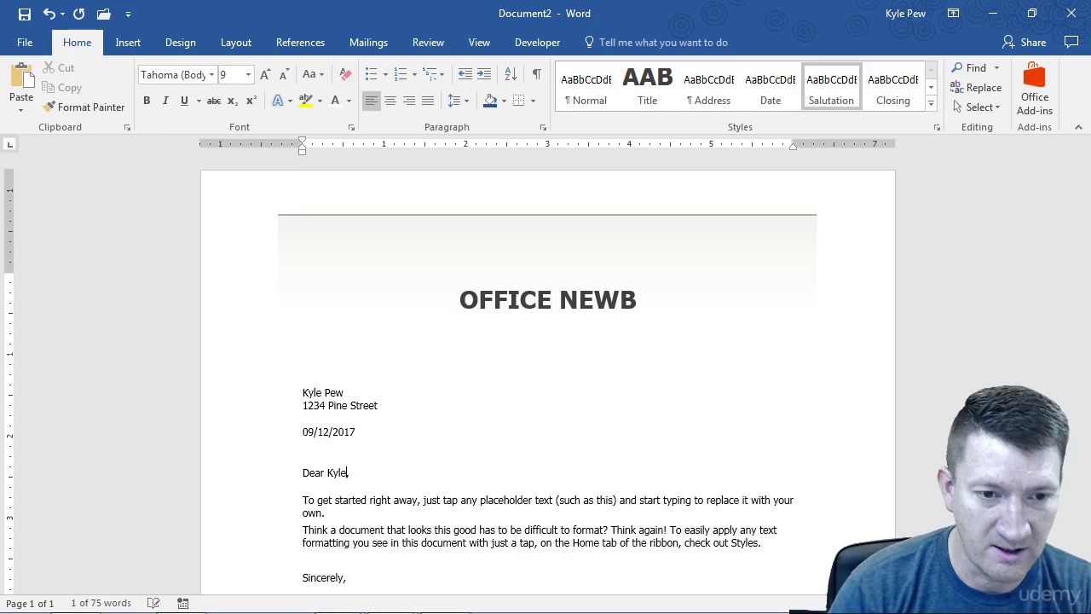
text(,)
- Close the letterhead document without saving its changes
scroll(497, 448, down, 1)
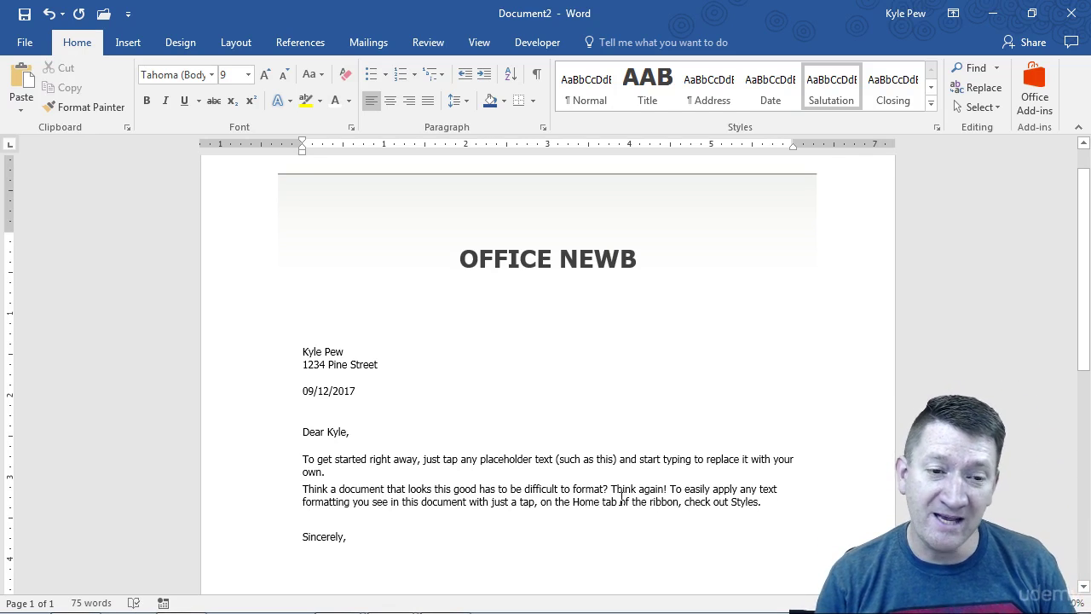
scroll(622, 498, down, 6)
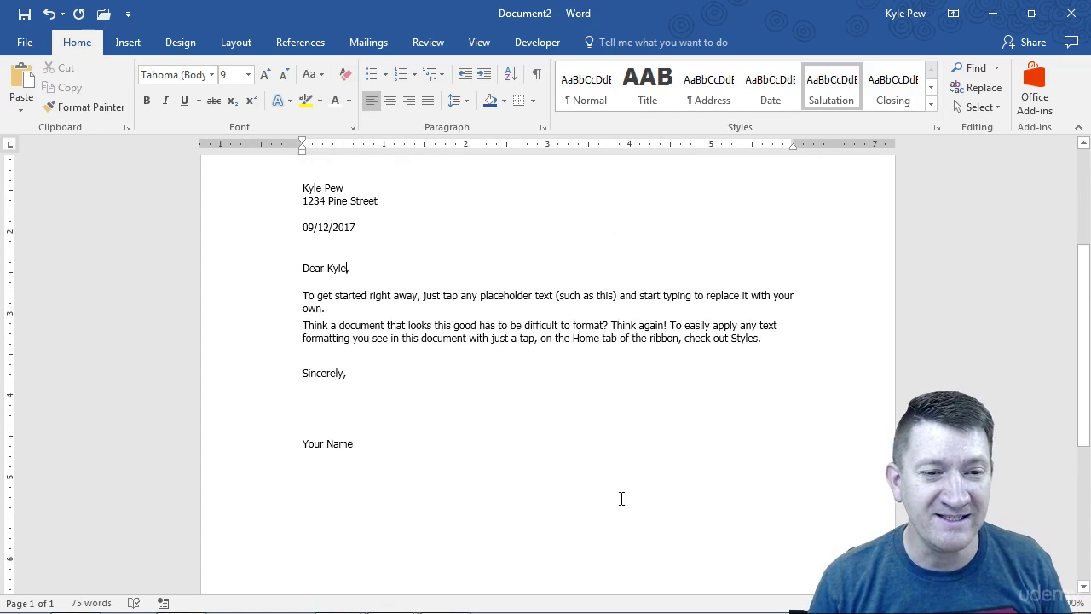
scroll(646, 409, down, 5)
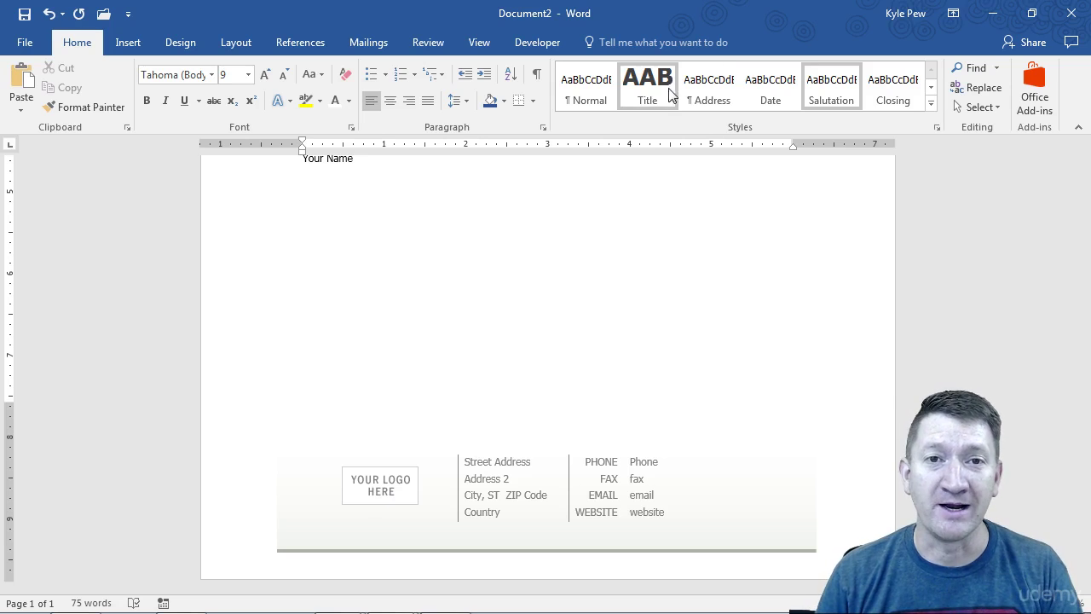
click(1071, 13)
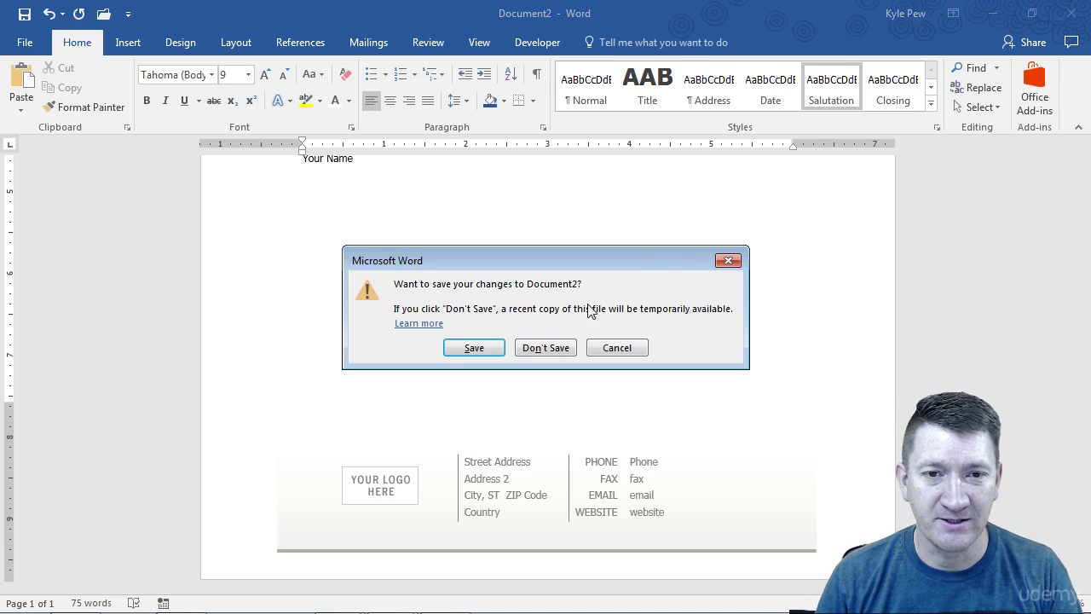
click(553, 353)
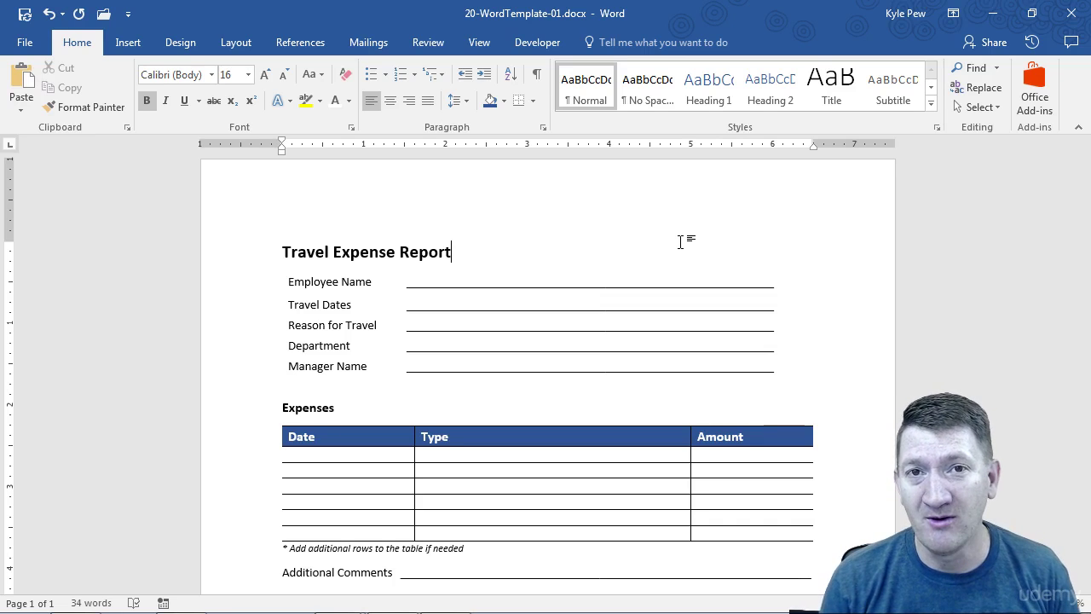
- Examine the Travel Expense Report form from the employee details and expenses table down to the signature lines
scroll(465, 381, down, 5)
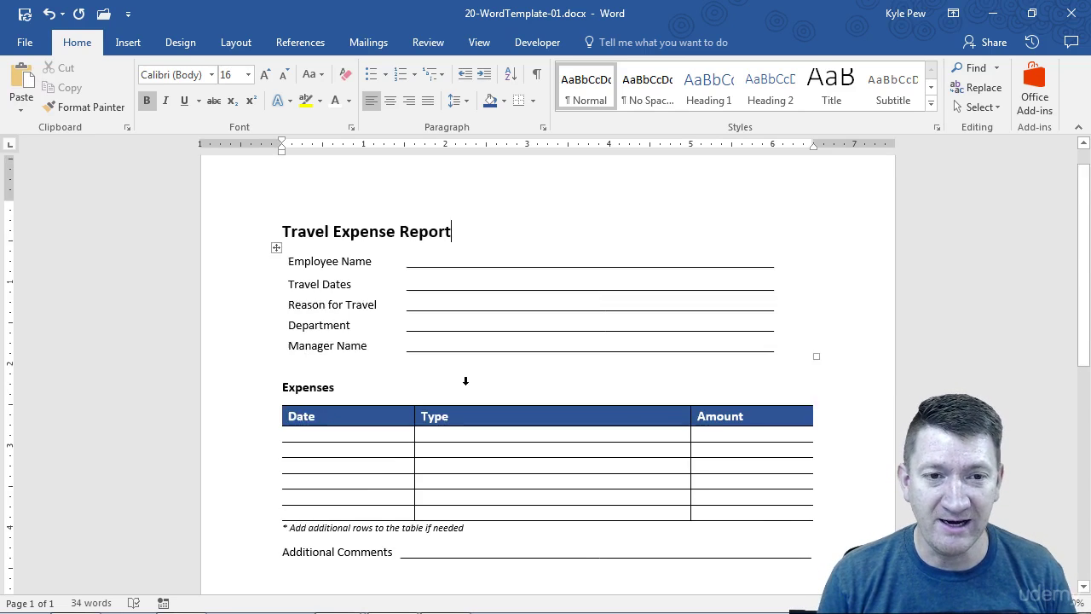
scroll(467, 385, down, 4)
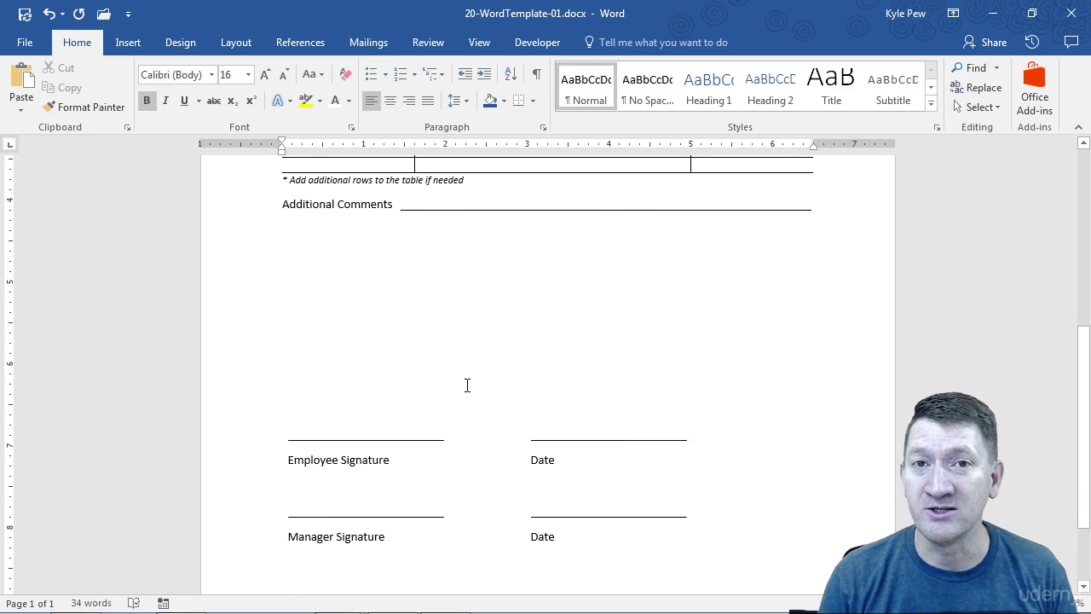
scroll(467, 385, up, 6)
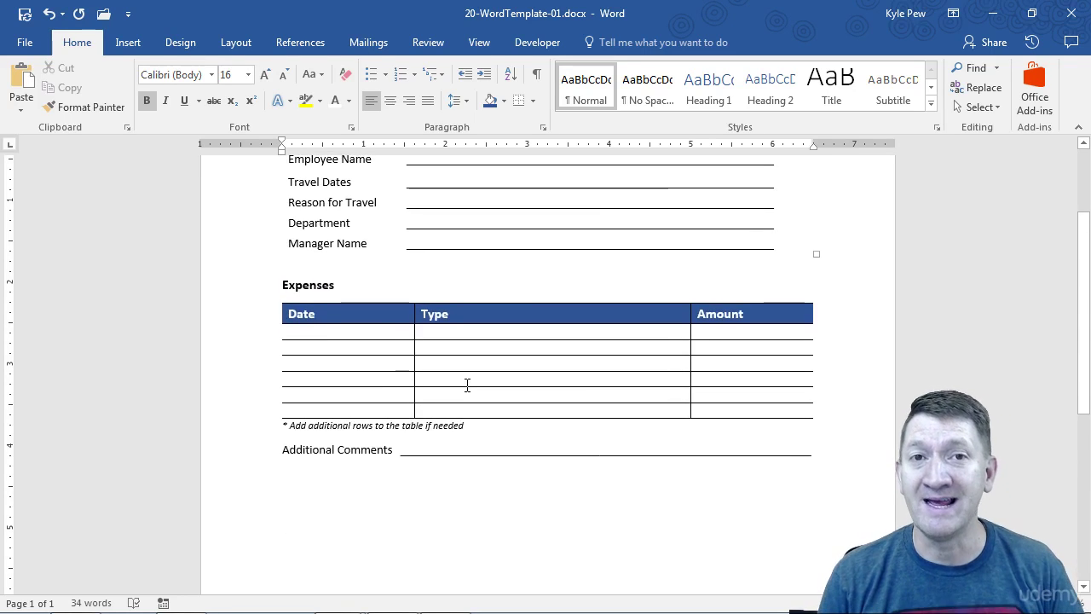
scroll(467, 385, up, 3)
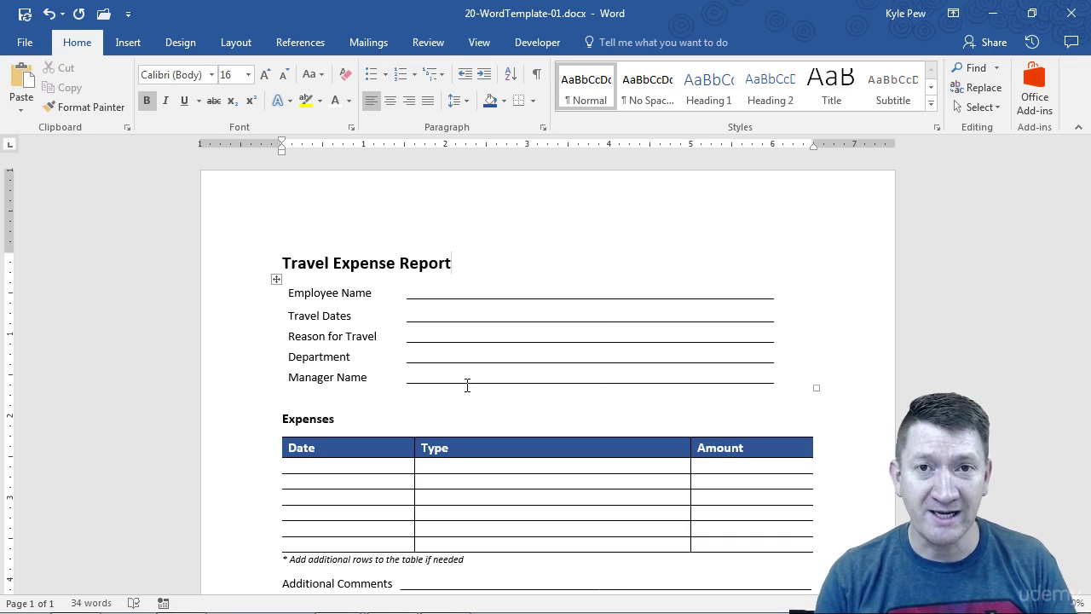
scroll(467, 386, down, 5)
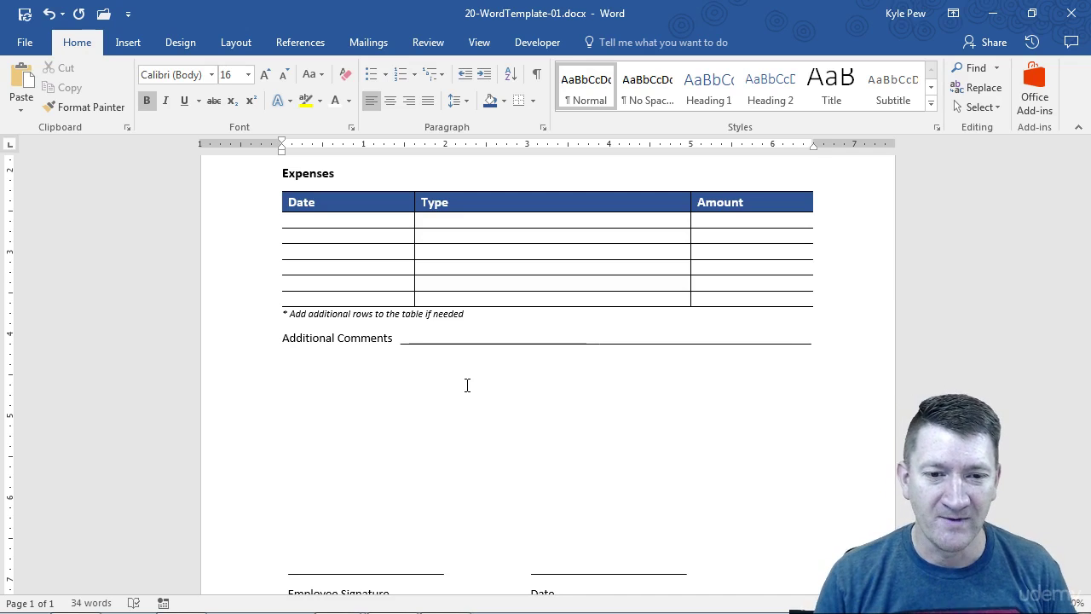
scroll(467, 385, down, 1)
scroll(467, 385, down, 5)
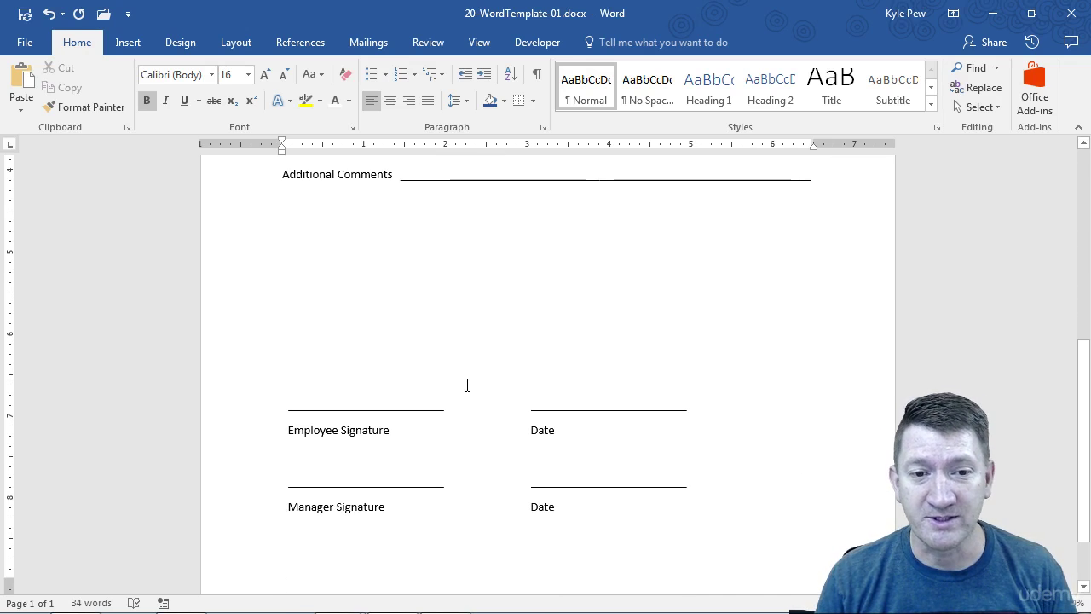